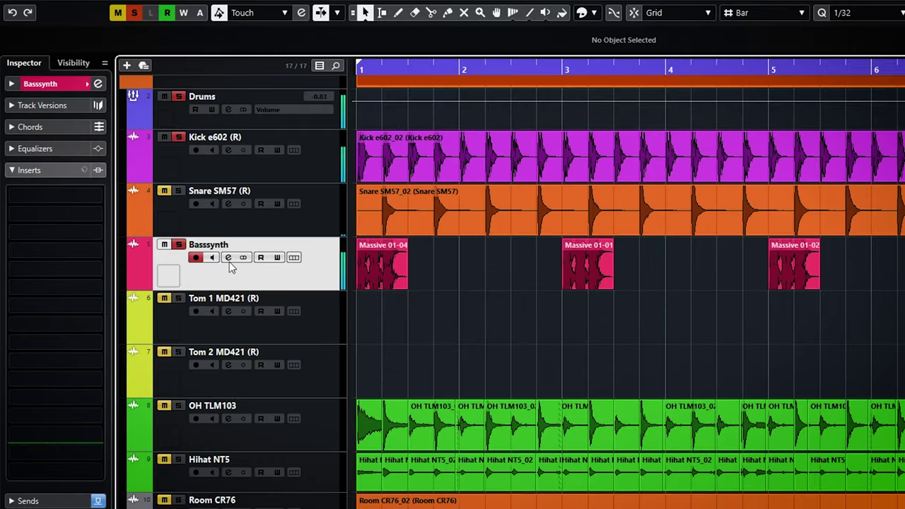
# Compare the Basssynth and Kick e602 (R) frequency spectra in their channel settings, with the kick's PSP HertzRider2 placed alongside
pyautogui.click(177, 284)
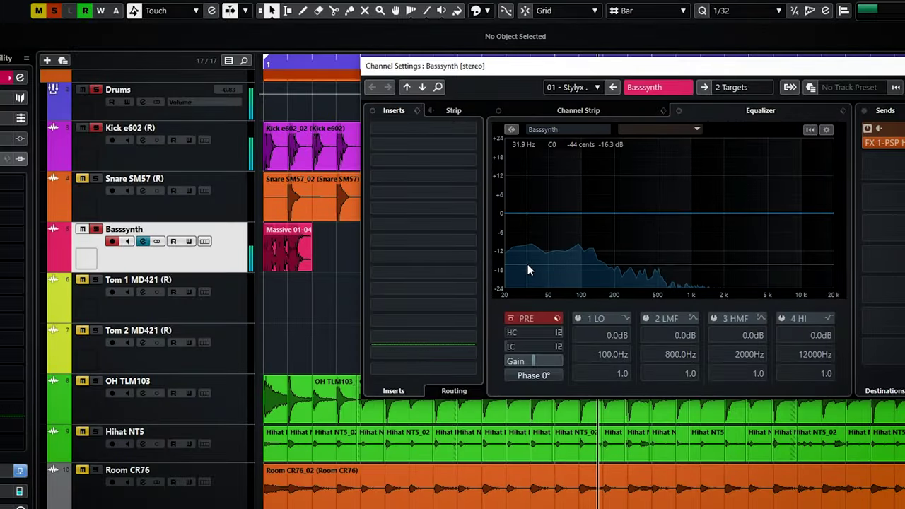
pyautogui.click(151, 156)
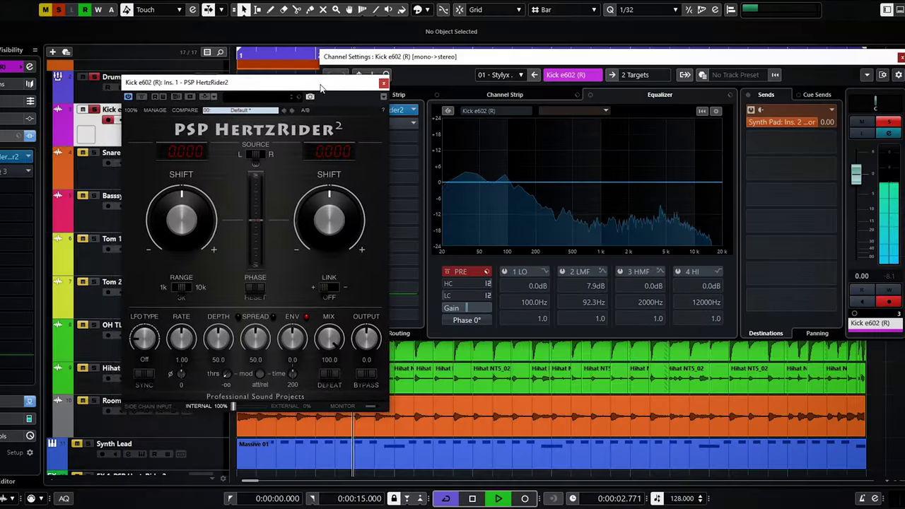
pyautogui.moveTo(373, 62); pyautogui.dragTo(397, 76)
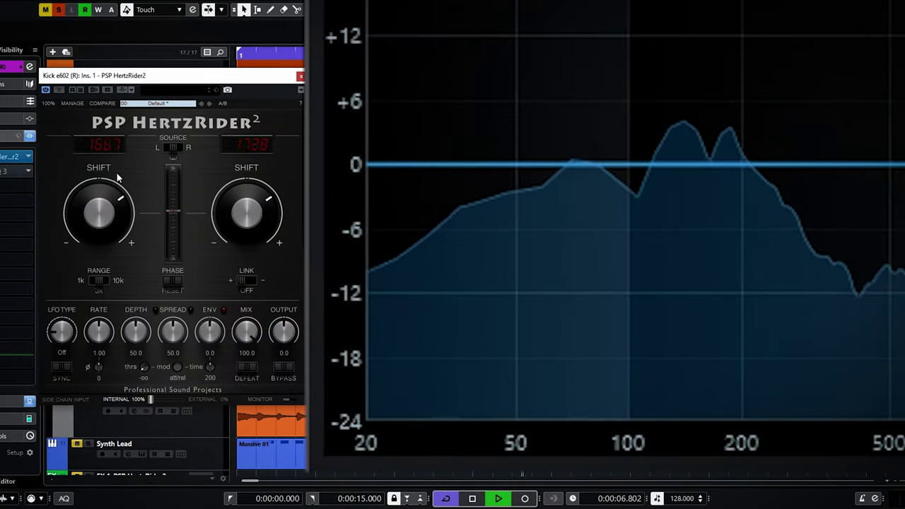
# Sweep the kick's HertzRider2 frequency shift up and back towards zero, and try the 10k range
pyautogui.moveTo(111, 194)
pyautogui.mouseDown()
pyautogui.moveTo(100, 230)
pyautogui.moveTo(104, 206)
pyautogui.mouseUp()
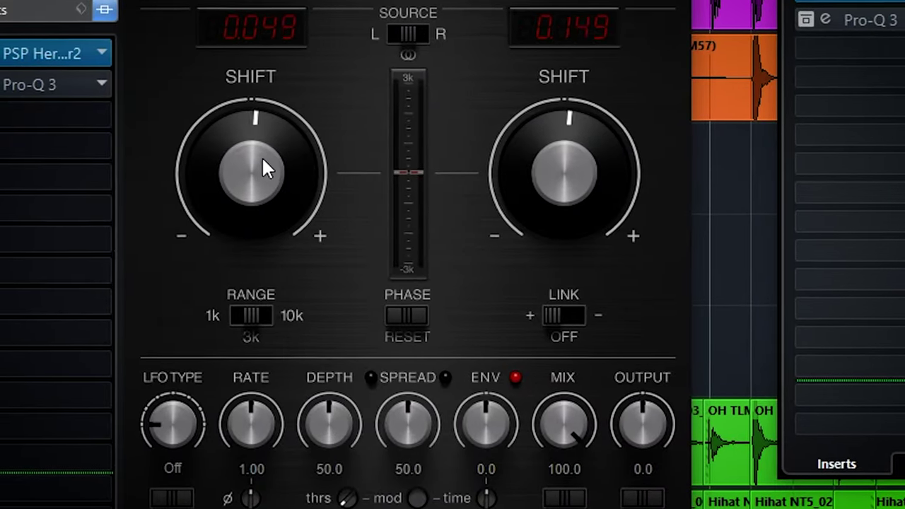
pyautogui.moveTo(262, 159)
pyautogui.mouseDown()
pyautogui.moveTo(281, 118)
pyautogui.moveTo(274, 165)
pyautogui.mouseUp()
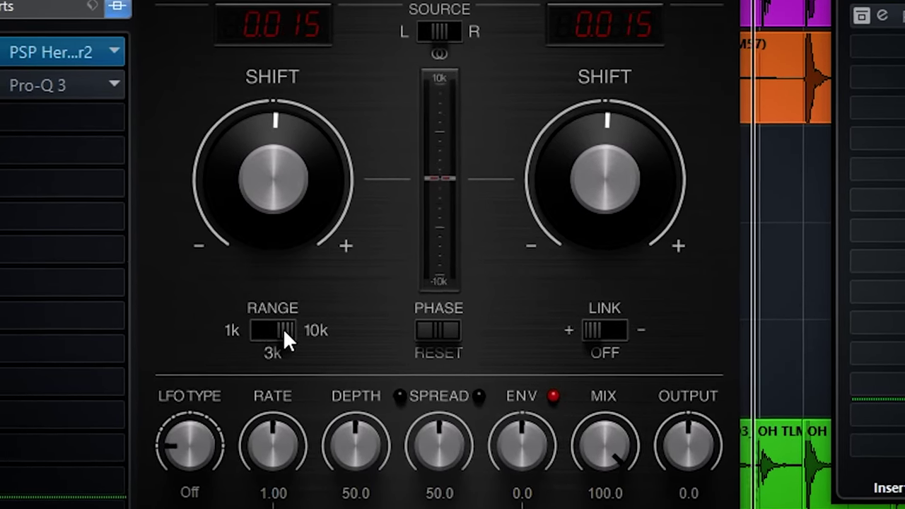
pyautogui.moveTo(251, 159)
pyautogui.mouseDown()
pyautogui.moveTo(243, 207)
pyautogui.moveTo(255, 171)
pyautogui.mouseUp()
# Set the kick's HertzRider2 frequency shift to -35 and activate the Pro-Q 3 low cut after it
pyautogui.doubleClick(304, 29)
pyautogui.click(305, 31)
pyautogui.hotkey('shift', 'End')
pyautogui.hotkey('ctrl', 'a')
pyautogui.write('-35')
pyautogui.press('Return')
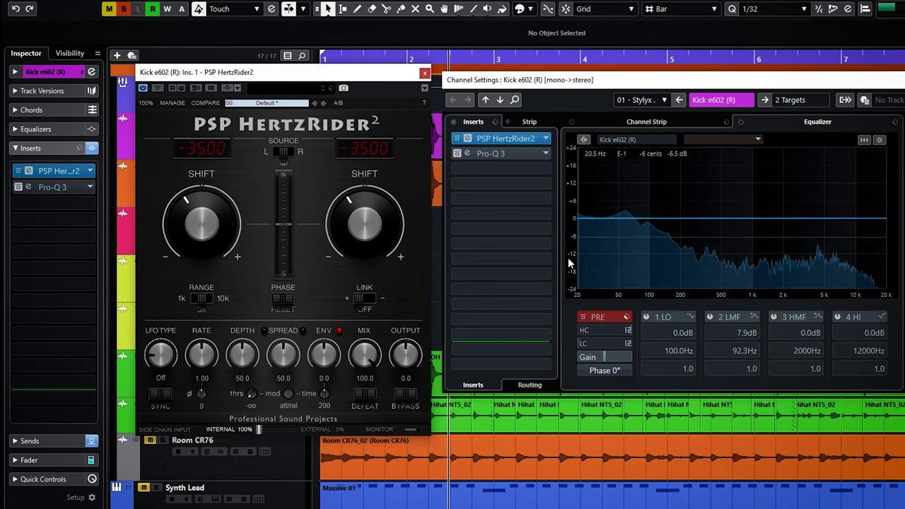
pyautogui.click(28, 187)
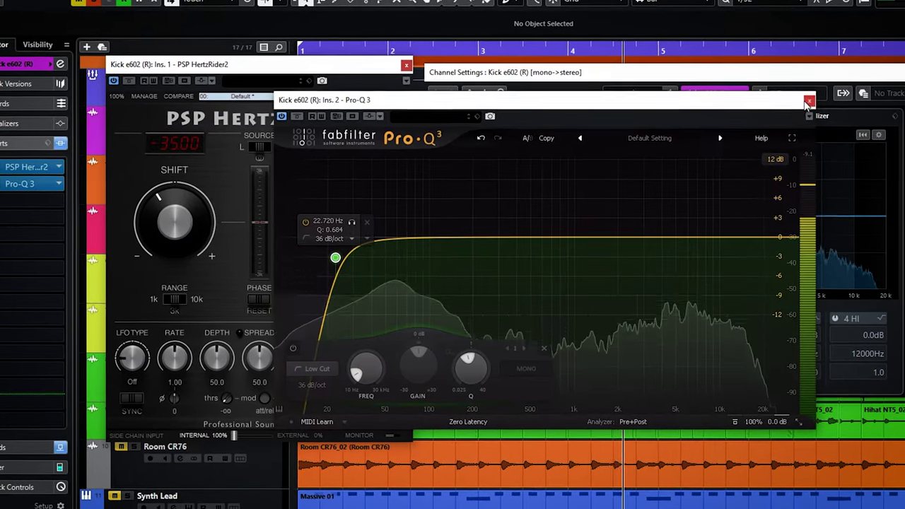
pyautogui.press('Escape')
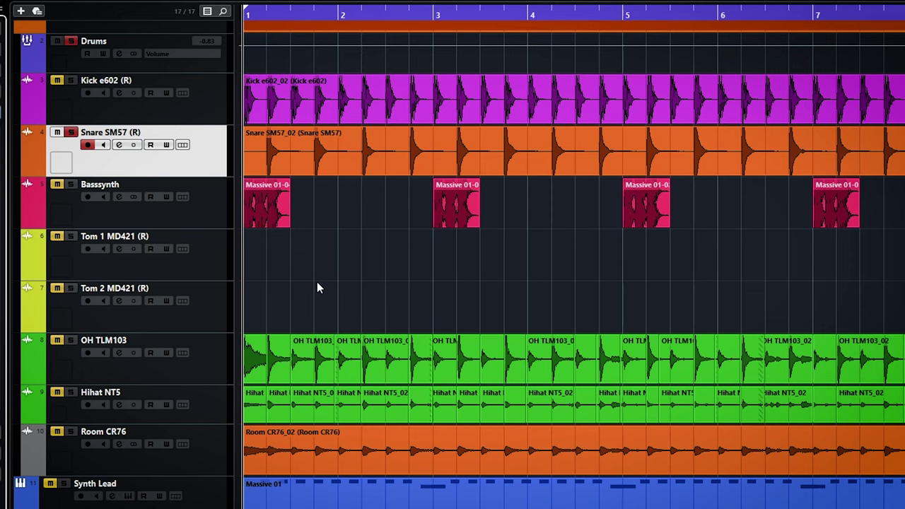
# Play the soloed Snare SM57 (R) and set its PSP HertzRider2 frequency shift to -74
pyautogui.press('space')
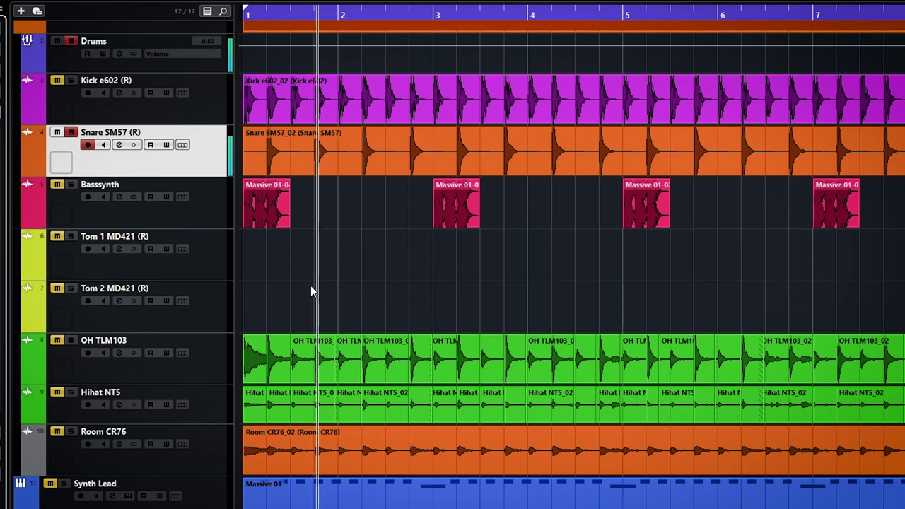
pyautogui.press('e')
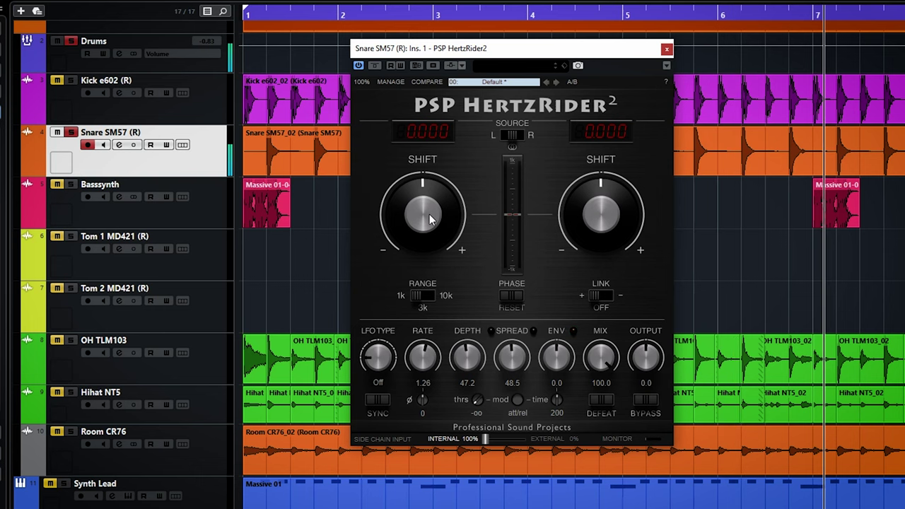
pyautogui.moveTo(425, 237); pyautogui.dragTo(389, 276)
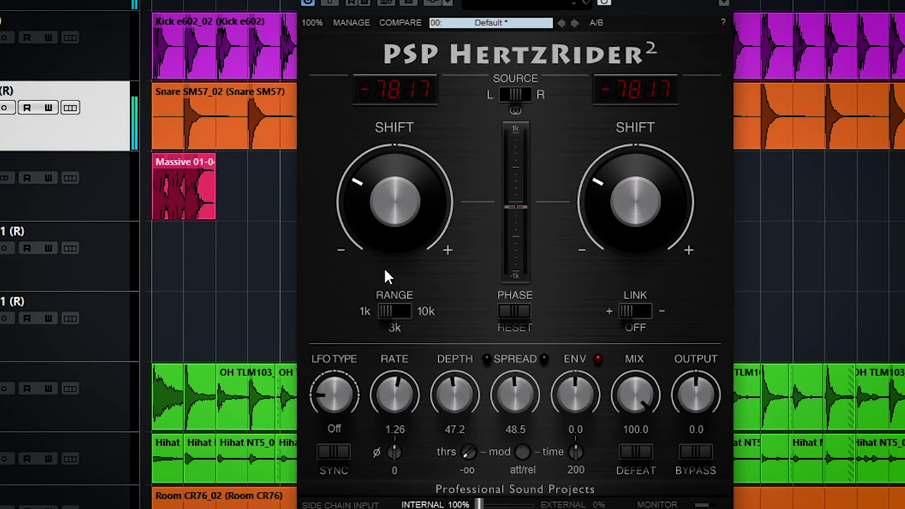
pyautogui.click(394, 87)
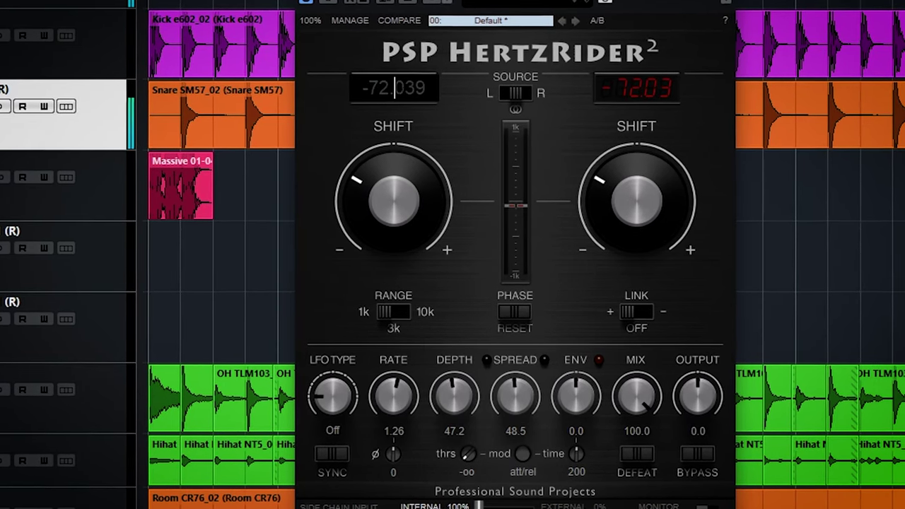
pyautogui.write('-74')
pyautogui.press('Return')
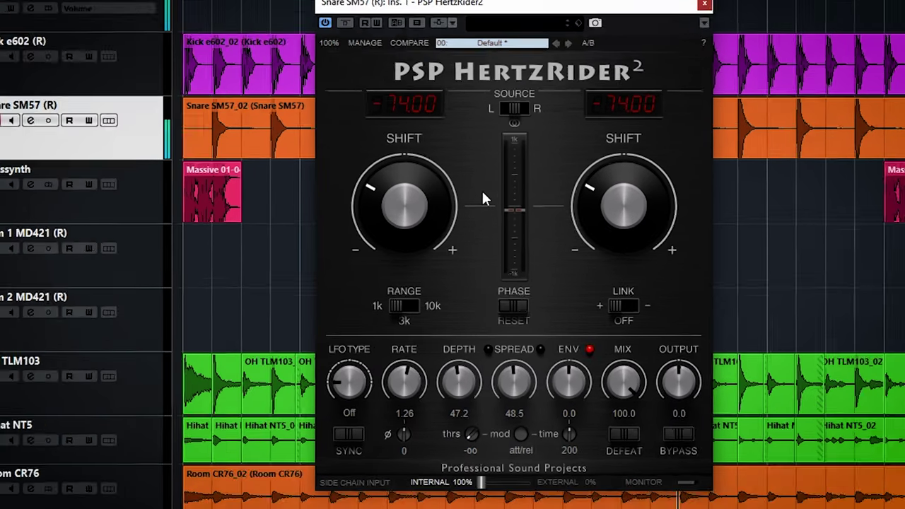
# Solo the duplicated snare track without its inserts and transpose its clip by -12 for comparison with the frequency-shifted original
pyautogui.click(366, 51)
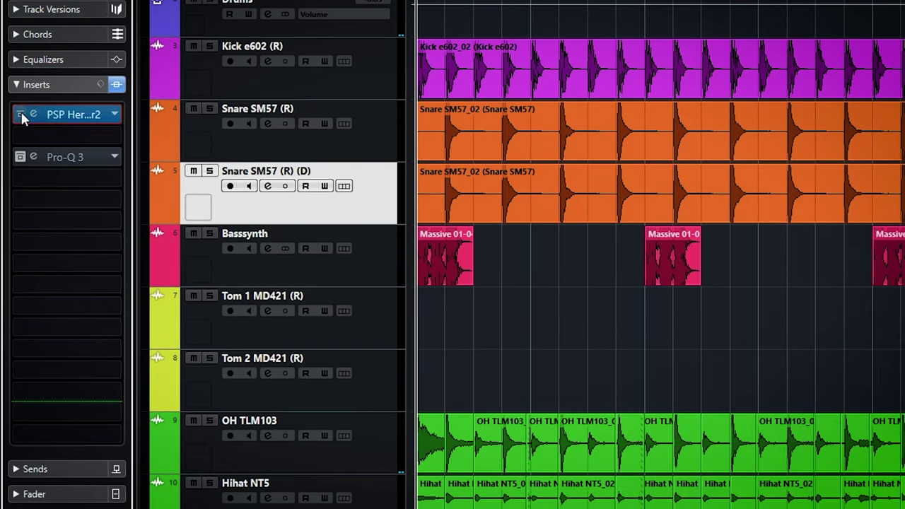
pyautogui.click(211, 171)
pyautogui.click(520, 203)
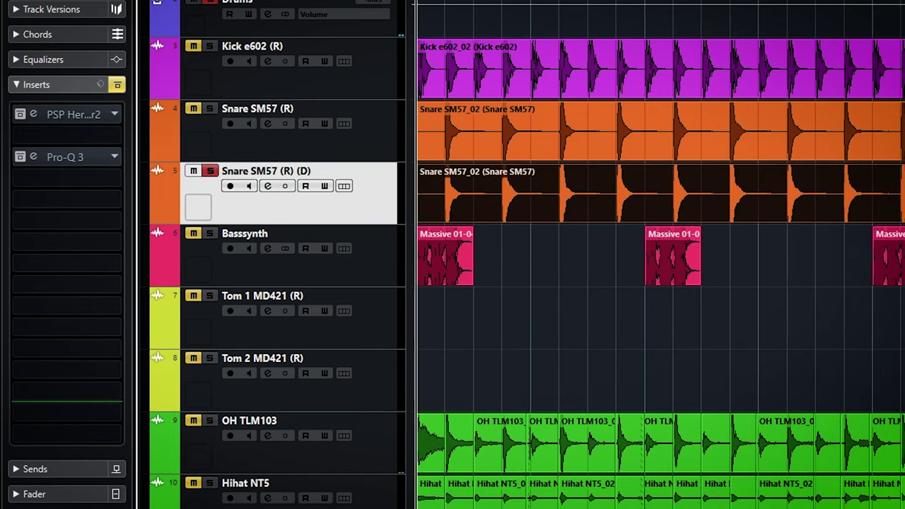
pyautogui.click(587, 77)
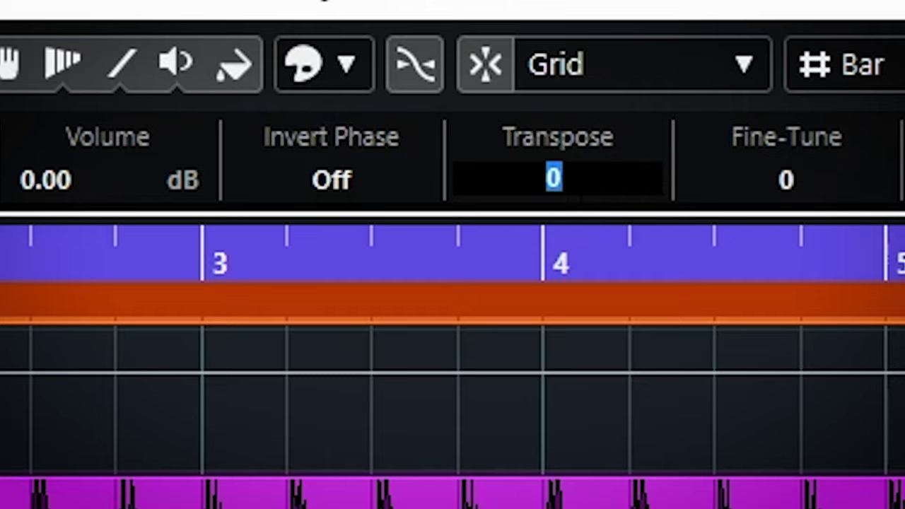
pyautogui.write('-12')
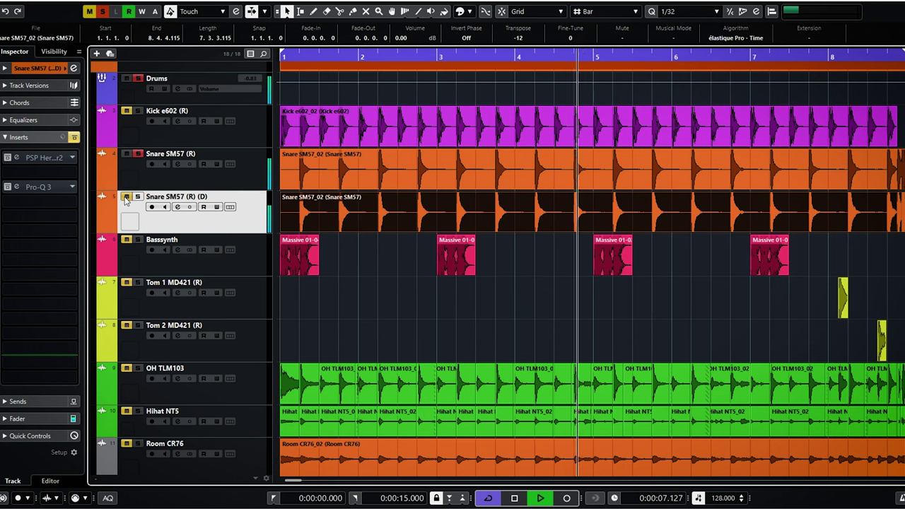
pyautogui.click(124, 154)
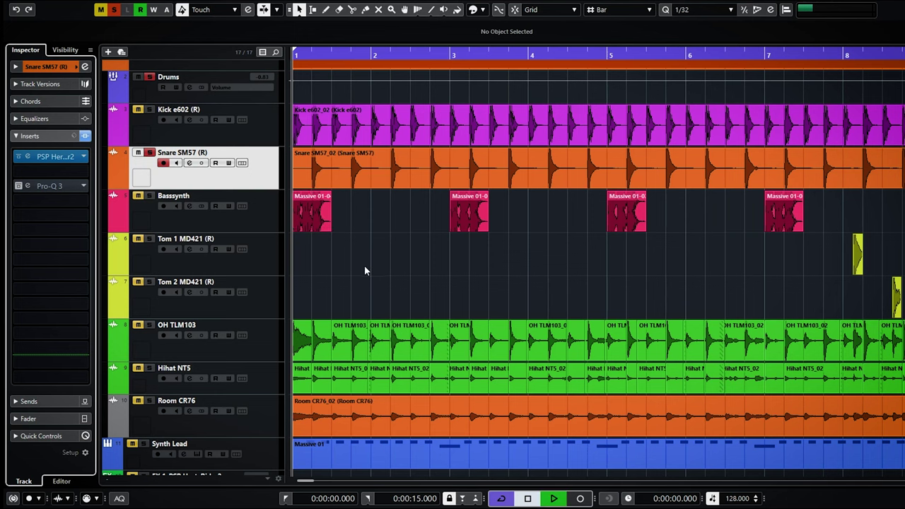
# Play the soloed snare and compare its Pro-Q 3 spectrum with the PSP HertzRider2 insert active and bypassed
pyautogui.press('space')
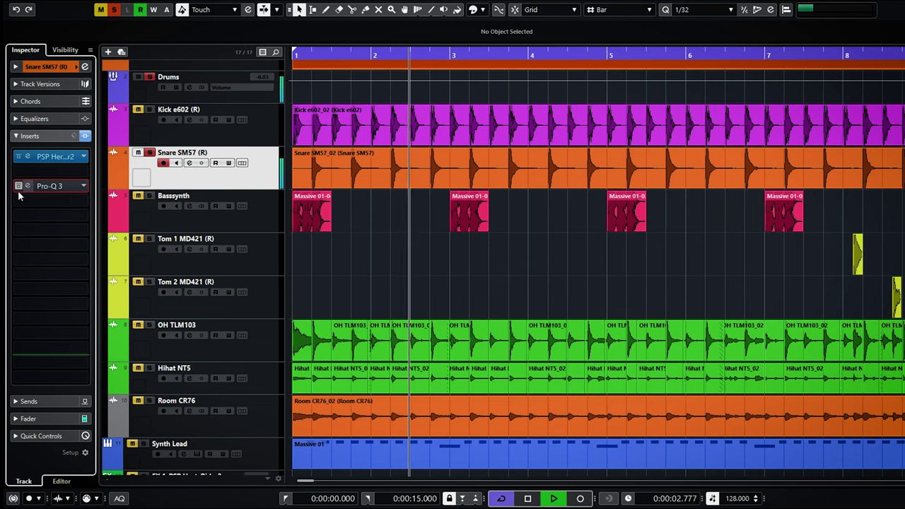
pyautogui.click(47, 186)
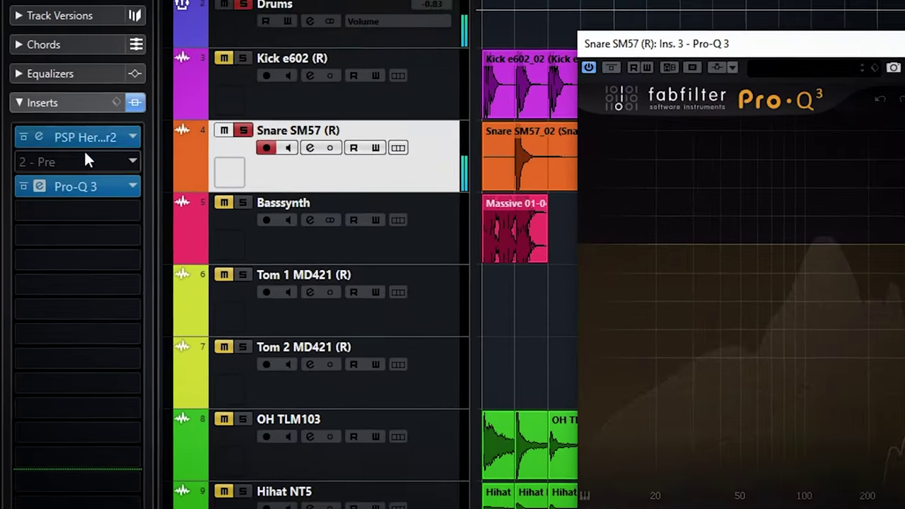
pyautogui.click(23, 137)
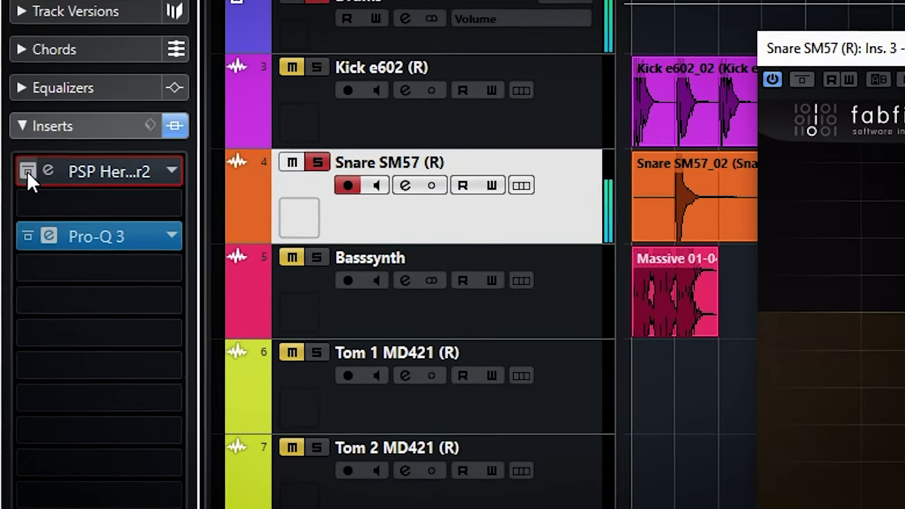
pyautogui.click(27, 171)
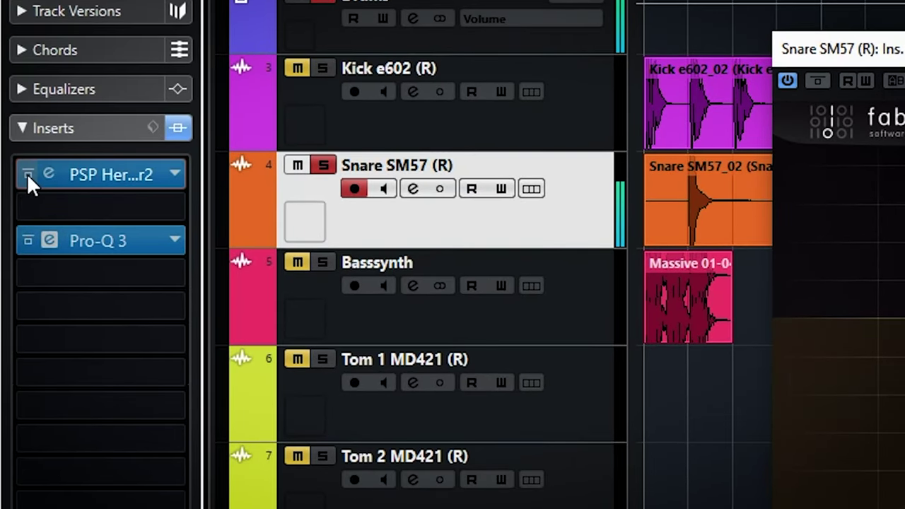
pyautogui.click(27, 173)
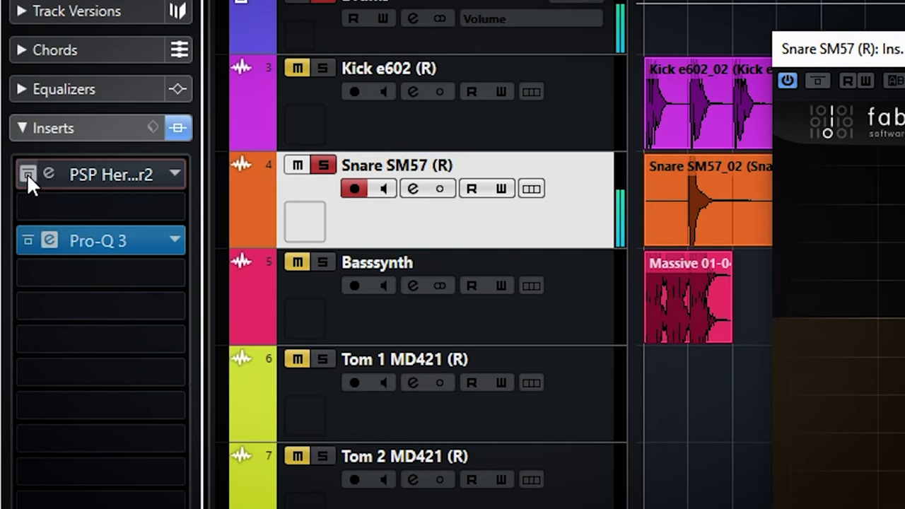
pyautogui.click(27, 173)
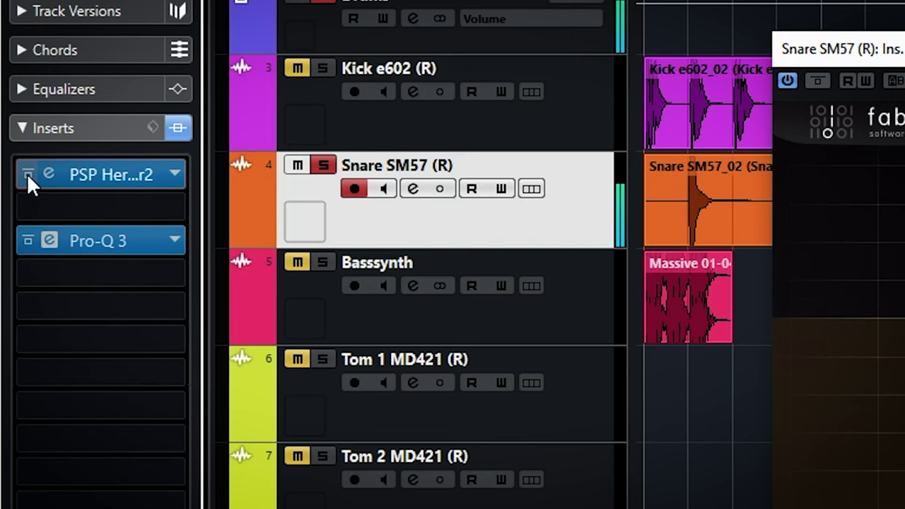
pyautogui.click(904, 48)
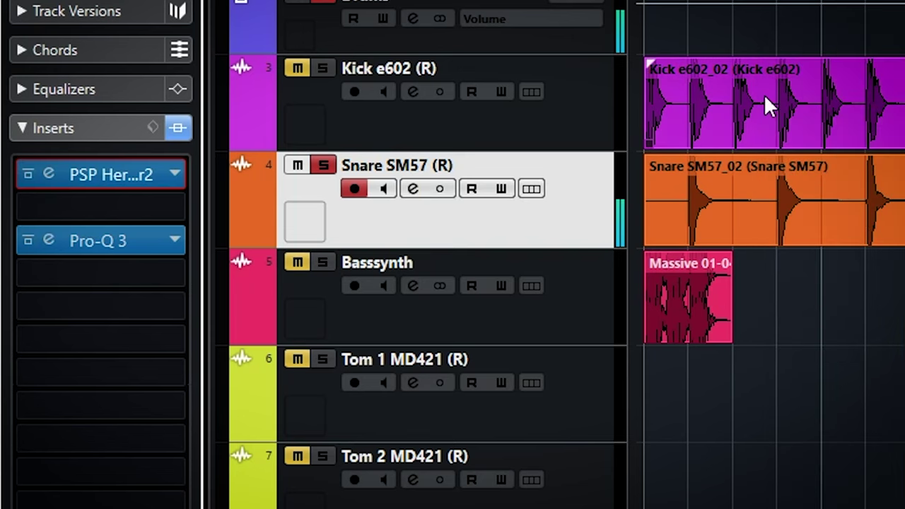
pyautogui.click(25, 239)
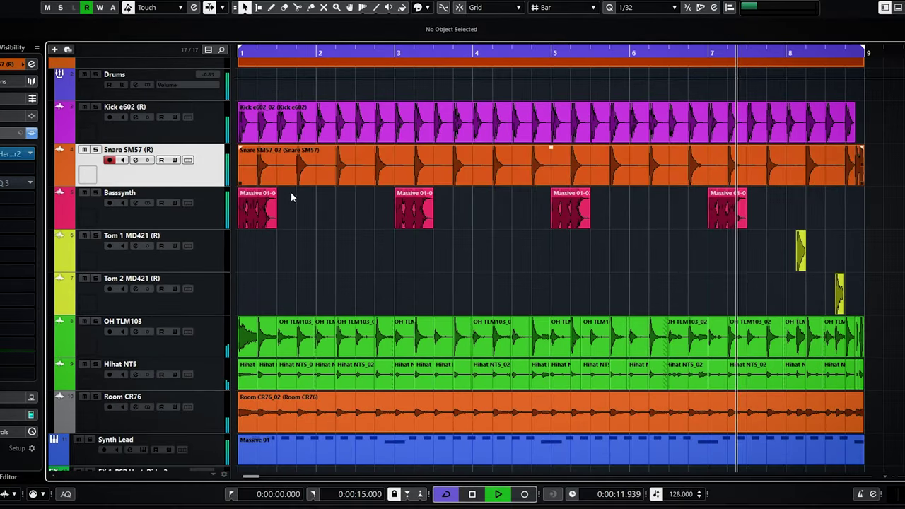
# Compare the Snare SM57 channel's phase at 0° and 180° in the MixConsole during full playback
pyautogui.press('F3')
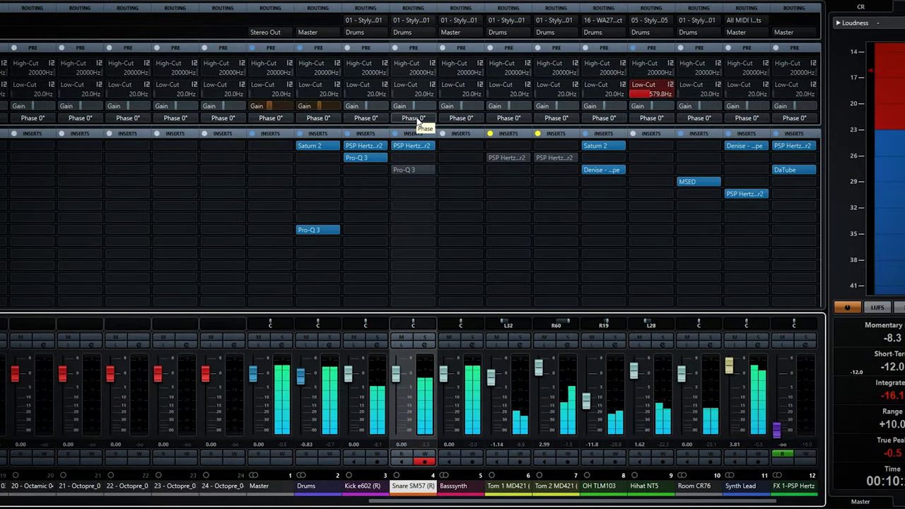
pyautogui.click(416, 118)
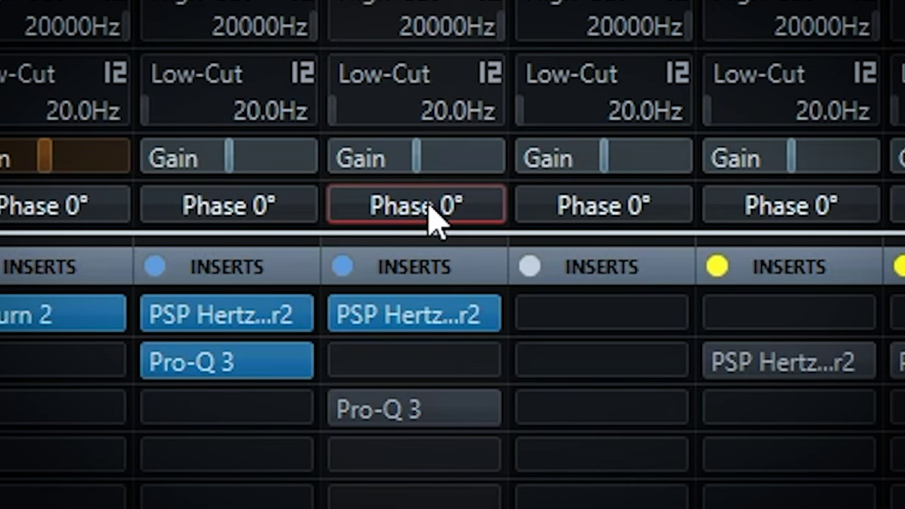
pyautogui.click(431, 214)
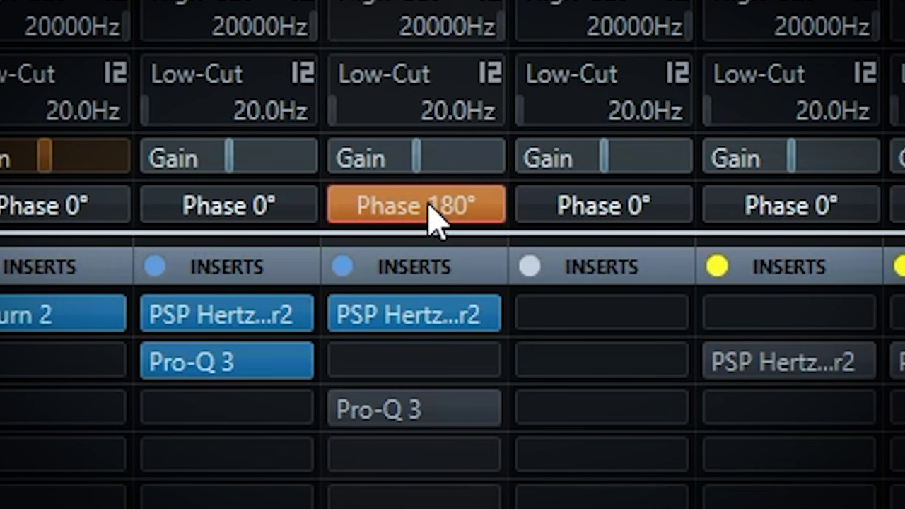
pyautogui.click(430, 213)
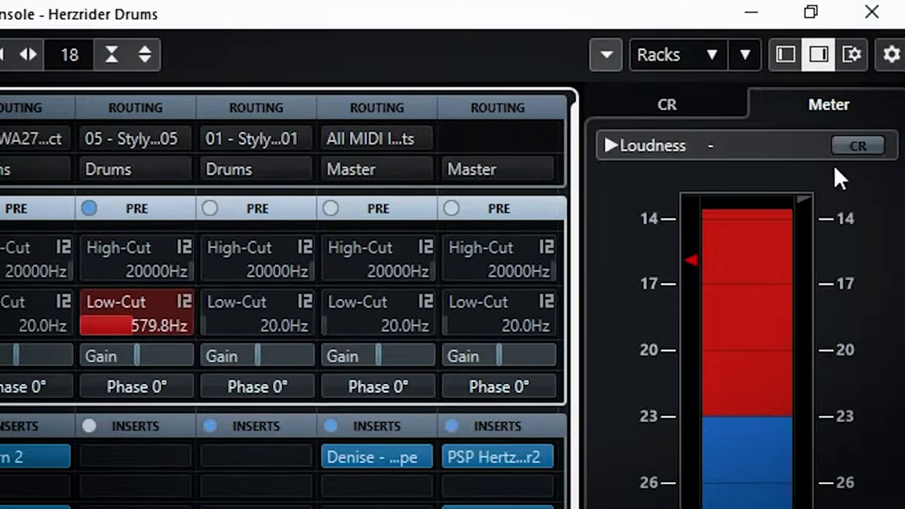
pyautogui.click(889, 14)
# Reopen the snare's PSP HertzRider2 and lower its mix to blend the dry signal back in
pyautogui.click(19, 159)
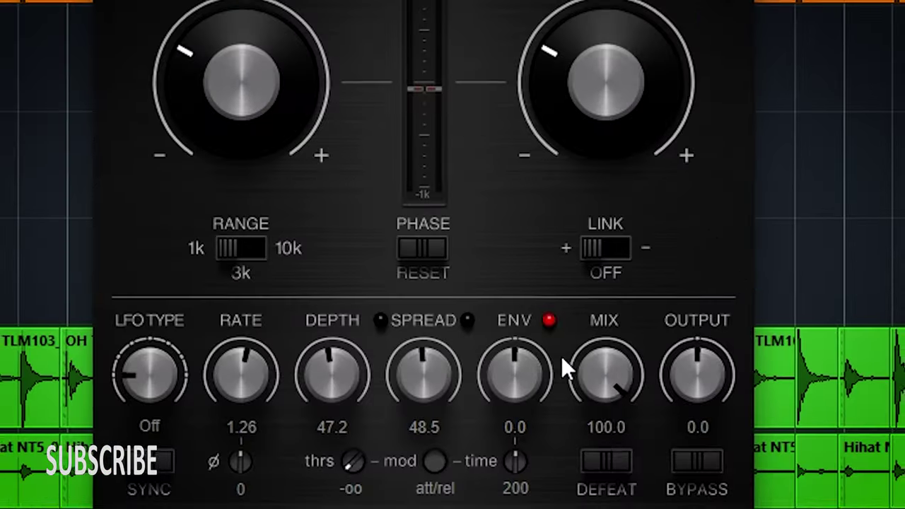
pyautogui.moveTo(583, 342); pyautogui.dragTo(583, 349)
pyautogui.moveTo(606, 394); pyautogui.dragTo(617, 508)
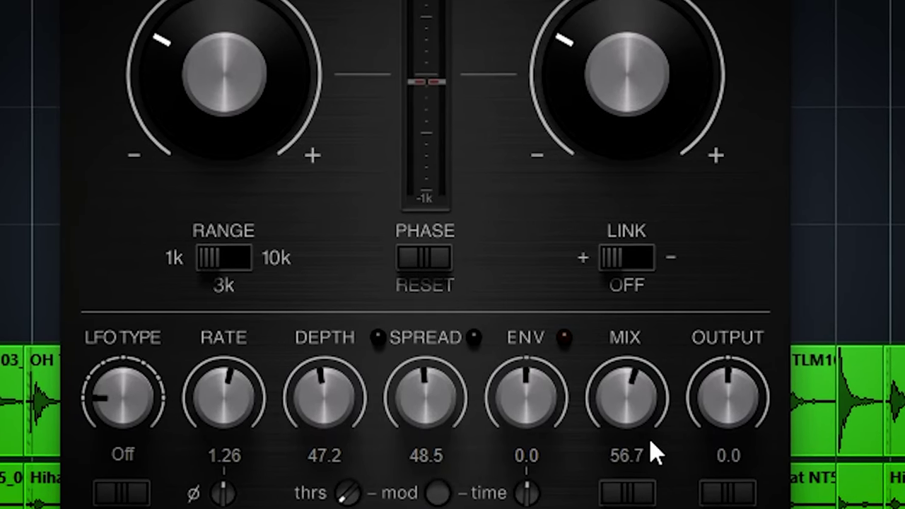
pyautogui.moveTo(645, 447)
pyautogui.mouseDown()
pyautogui.moveTo(645, 413)
pyautogui.moveTo(628, 443)
pyautogui.mouseUp()
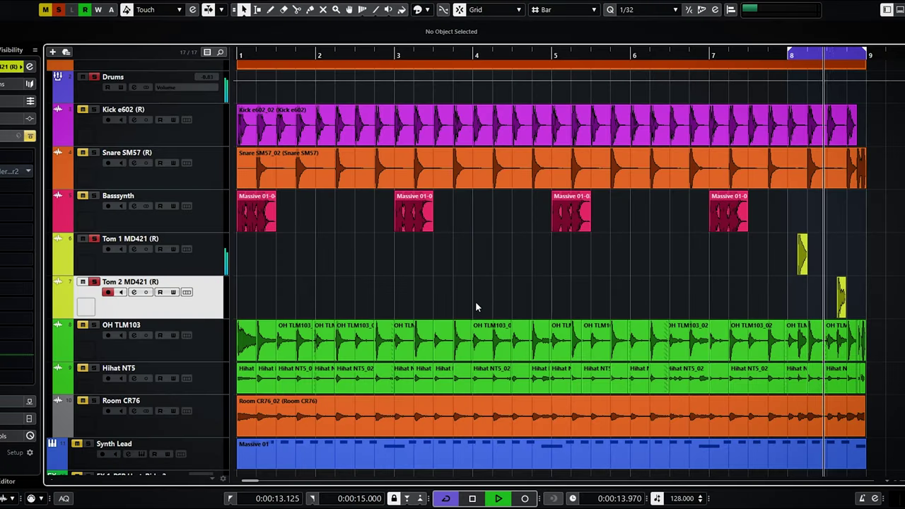
# Open the PSP HertzRider2 inserts of Tom 1 MD421 (R) and Tom 2 MD421 (R) side by side
pyautogui.click(197, 265)
pyautogui.click(77, 249)
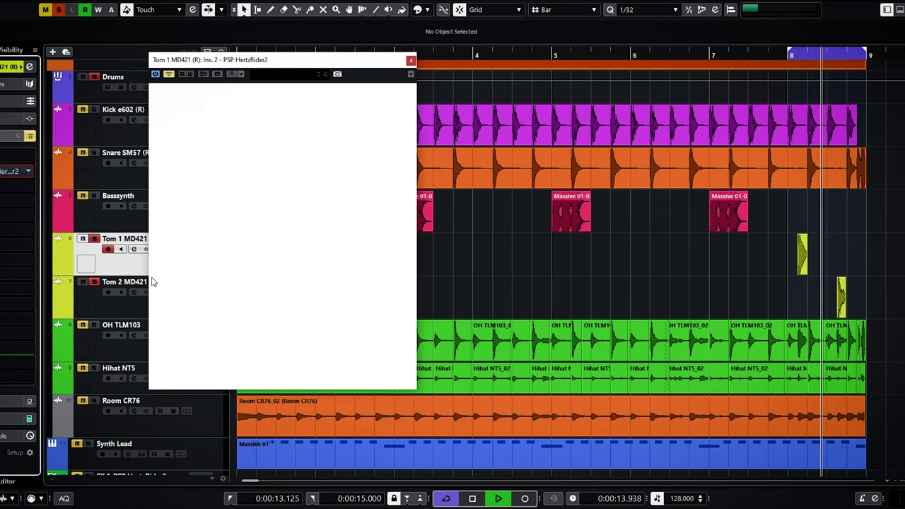
pyautogui.click(124, 306)
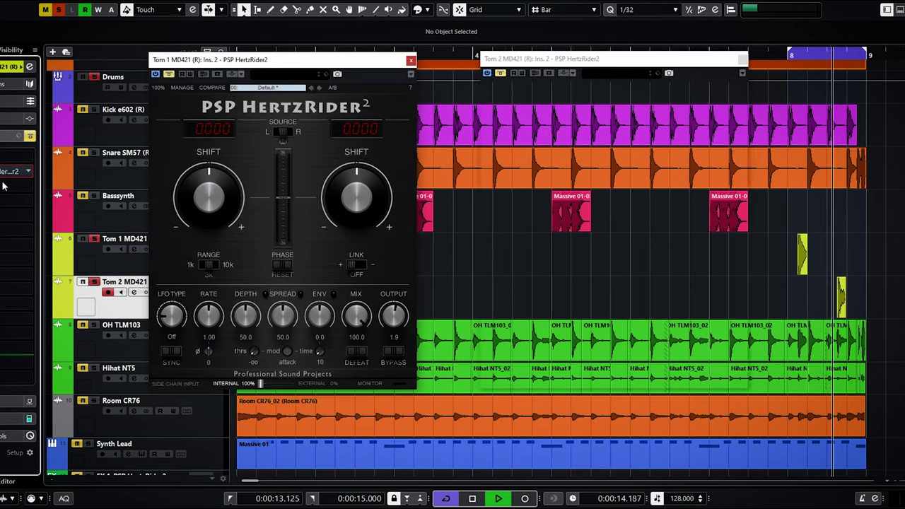
# Arrange the two tom HertzRider2 windows apart from each other and set Tom 1's envelope amount to 9.6
pyautogui.moveTo(580, 65); pyautogui.dragTo(612, 61)
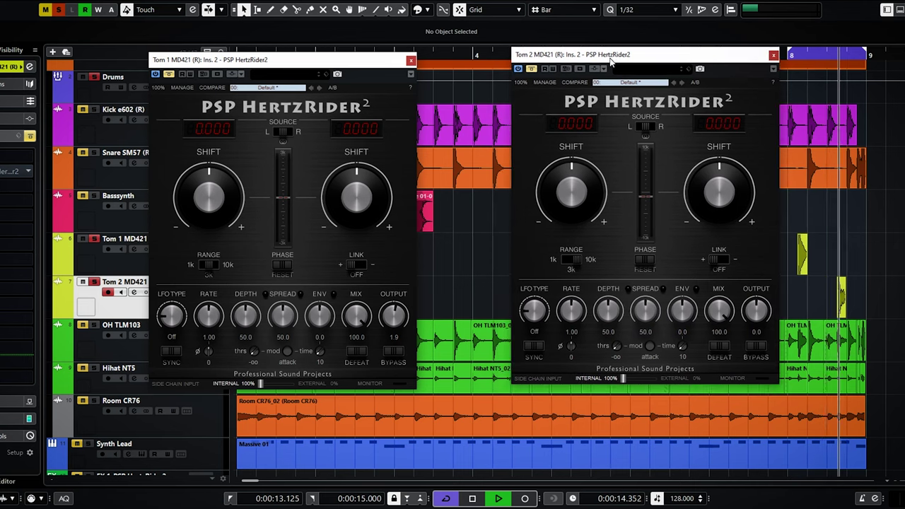
pyautogui.moveTo(345, 63)
pyautogui.mouseDown()
pyautogui.moveTo(366, 67)
pyautogui.moveTo(360, 62)
pyautogui.mouseUp()
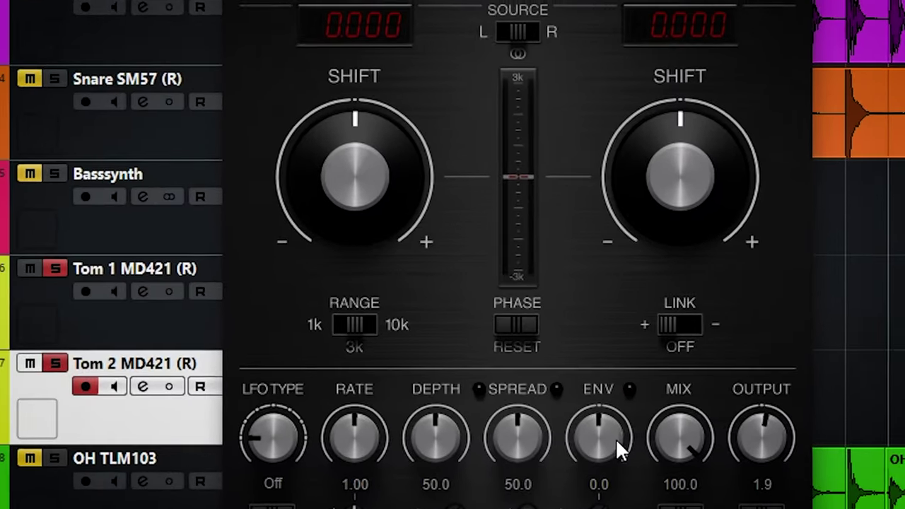
pyautogui.moveTo(473, 424); pyautogui.dragTo(481, 417)
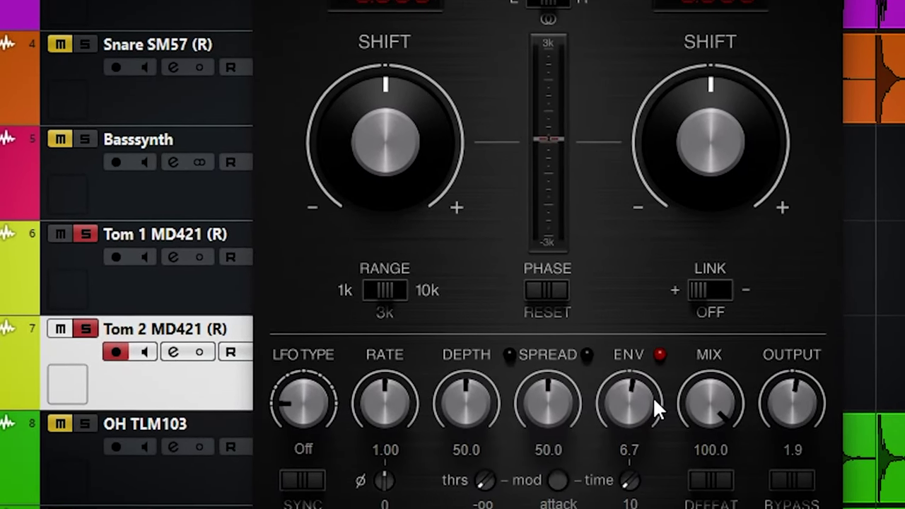
pyautogui.moveTo(650, 380); pyautogui.dragTo(633, 338)
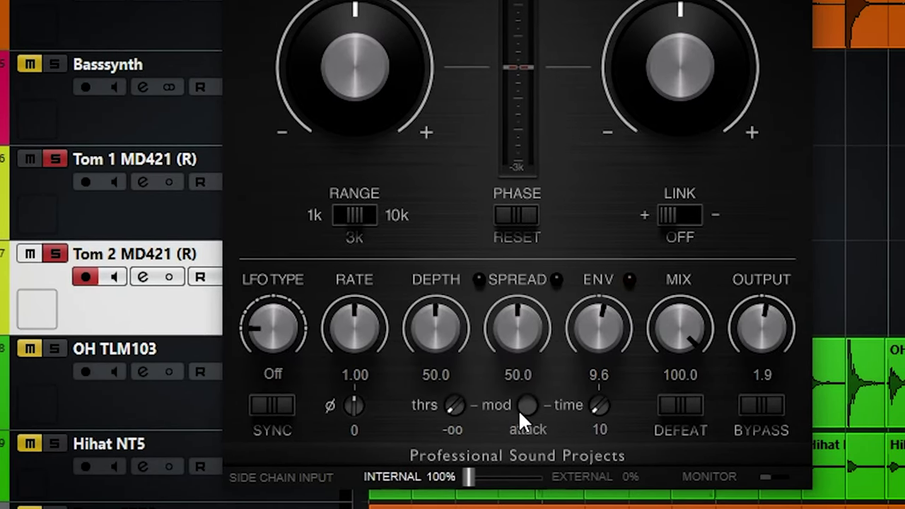
# Set Tom 1's envelope to att/rel with a time of 99, and its shift to -29.23 in the 1k range
pyautogui.moveTo(598, 407); pyautogui.dragTo(601, 401)
pyautogui.moveTo(621, 343)
pyautogui.mouseDown()
pyautogui.moveTo(646, 259)
pyautogui.moveTo(617, 349)
pyautogui.mouseUp()
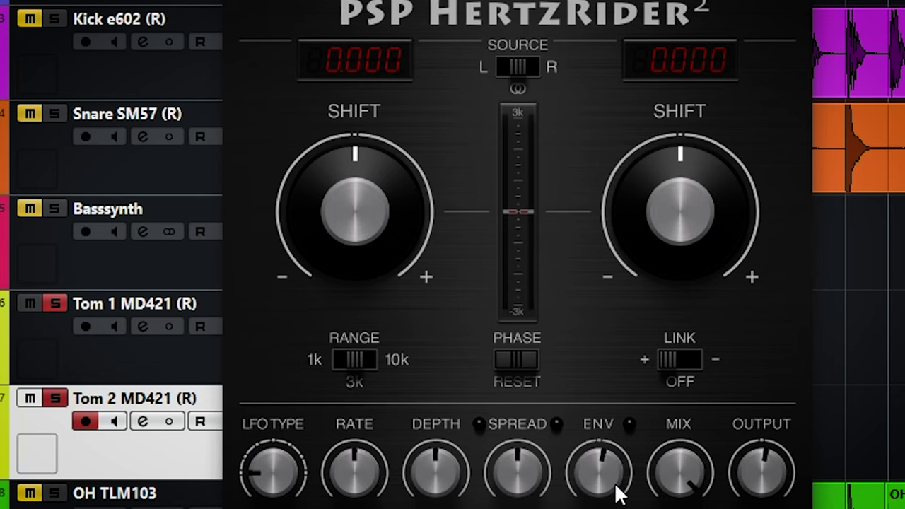
pyautogui.moveTo(346, 204); pyautogui.dragTo(341, 236)
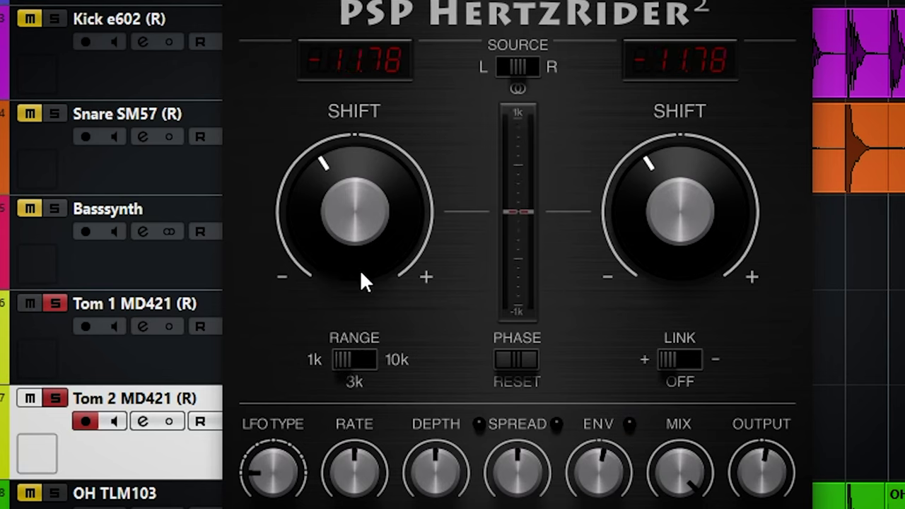
pyautogui.moveTo(366, 236)
pyautogui.mouseDown()
pyautogui.moveTo(349, 259)
pyautogui.moveTo(357, 249)
pyautogui.mouseUp()
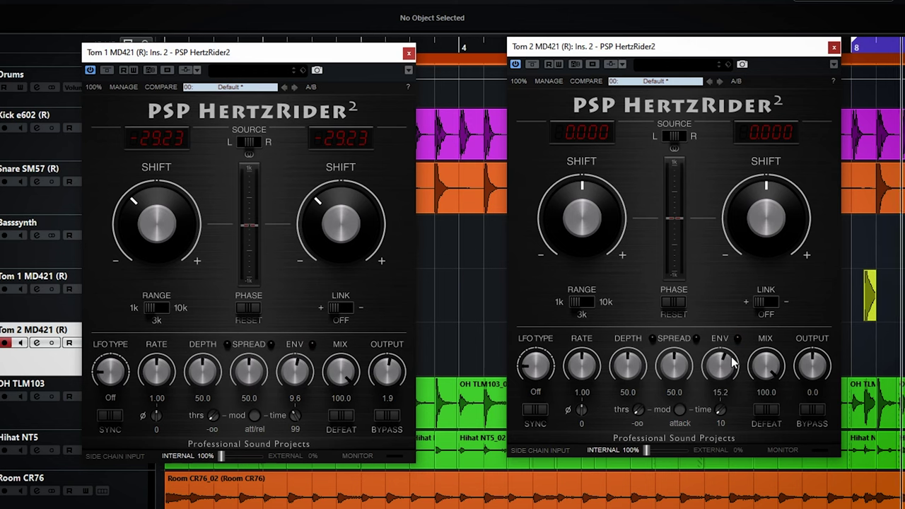
# Set Tom 2's envelope amount to 21.1, its modulation mode to att/rel and its time to 129
pyautogui.moveTo(735, 363); pyautogui.dragTo(735, 353)
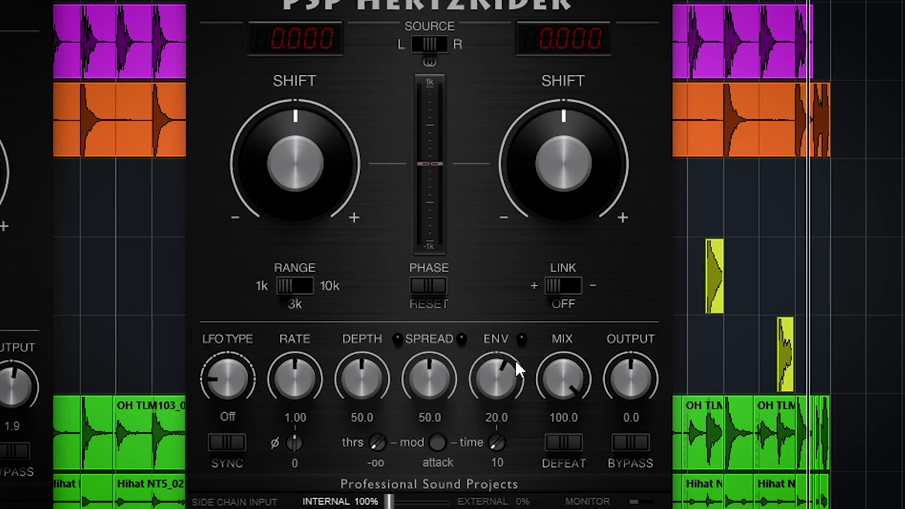
pyautogui.moveTo(515, 360)
pyautogui.mouseDown()
pyautogui.moveTo(517, 347)
pyautogui.moveTo(510, 357)
pyautogui.mouseUp()
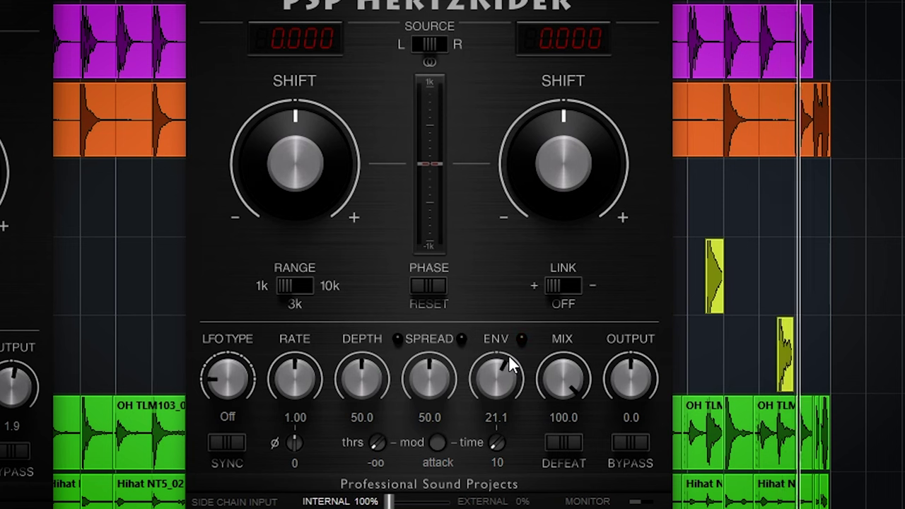
pyautogui.moveTo(512, 448); pyautogui.dragTo(497, 383)
pyautogui.click(443, 436)
pyautogui.moveTo(498, 440)
pyautogui.mouseDown()
pyautogui.moveTo(505, 423)
pyautogui.moveTo(490, 426)
pyautogui.mouseUp()
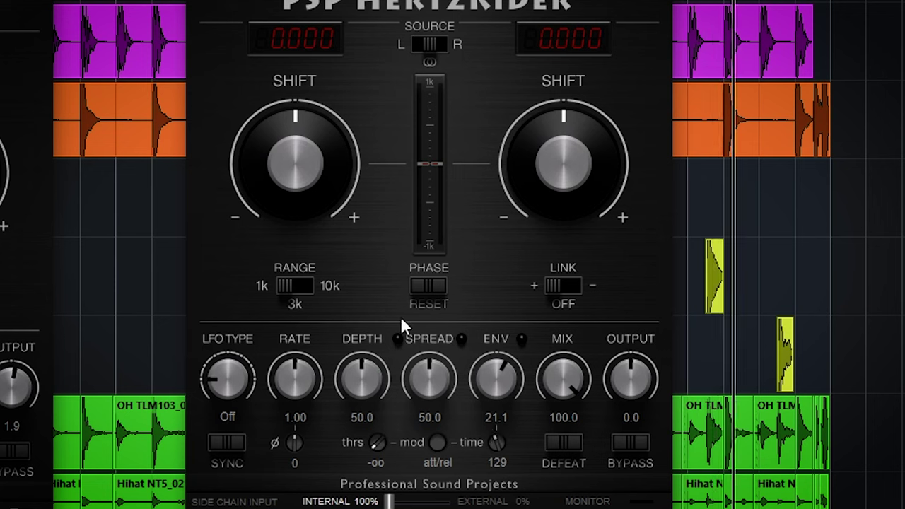
# Shift Tom 2 down to about -110.9 in the 1k range and toggle the bypass of Tom 1's HertzRider2 for comparison
pyautogui.moveTo(288, 161); pyautogui.dragTo(259, 252)
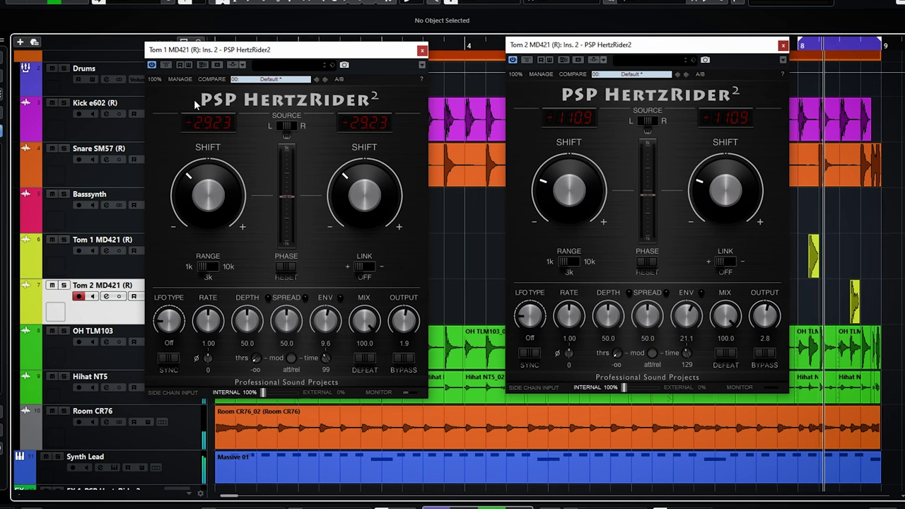
pyautogui.click(166, 65)
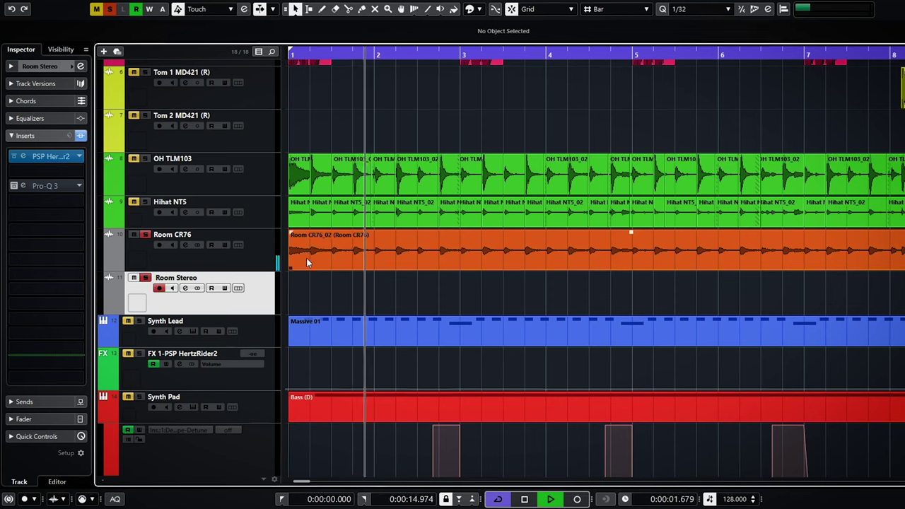
# Move the Room CR76_02 event onto the Room Stereo track and open that track's PSP HertzRider2 insert
pyautogui.moveTo(306, 259); pyautogui.dragTo(303, 286)
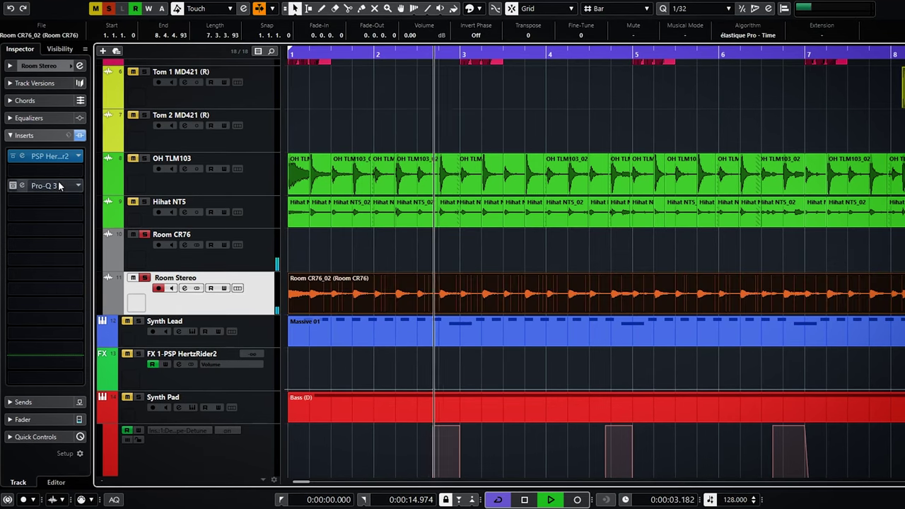
pyautogui.click(22, 160)
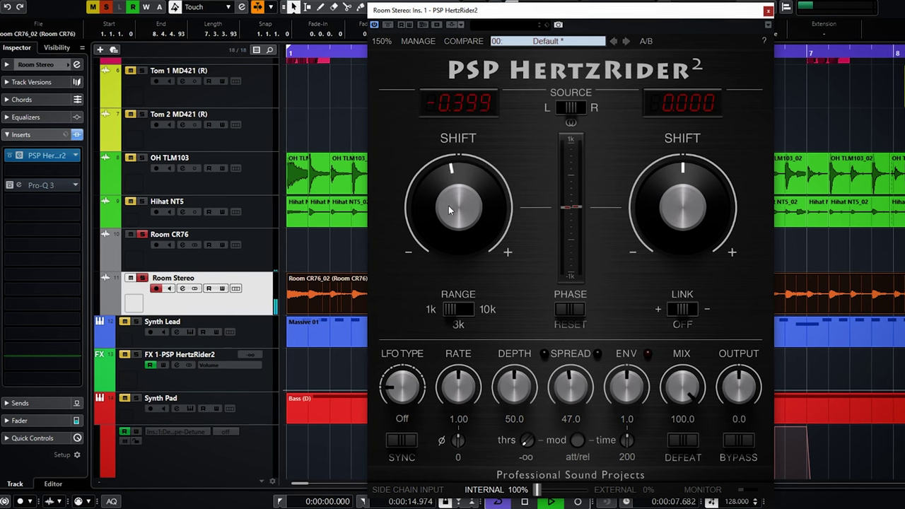
# Shift the Room Stereo's left channel to -44.44 and right channel to 18.67 with the range at 1k
pyautogui.scroll(-10, 443, 225)
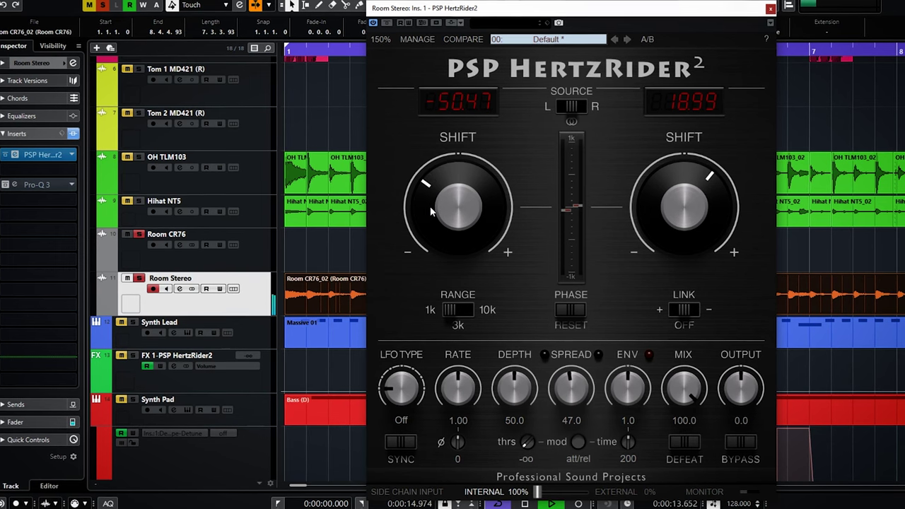
pyautogui.scroll(-2, 681, 214)
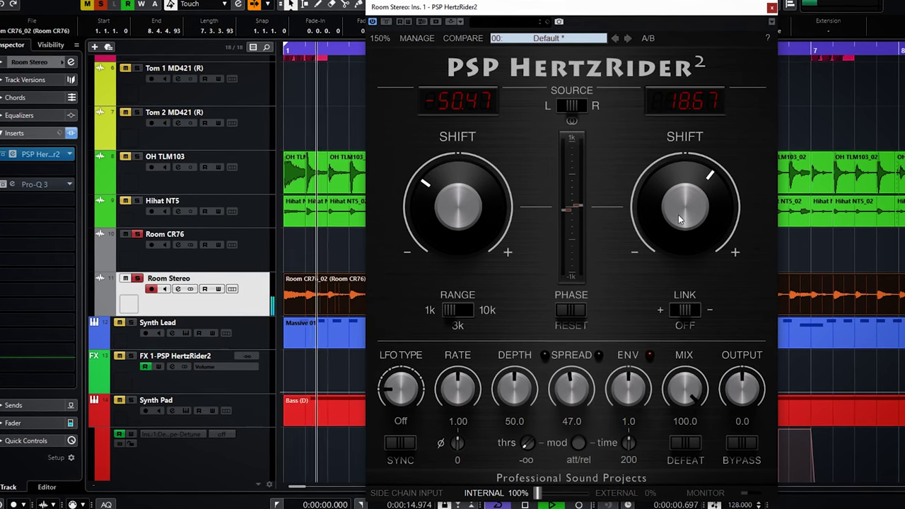
pyautogui.scroll(3, 459, 207)
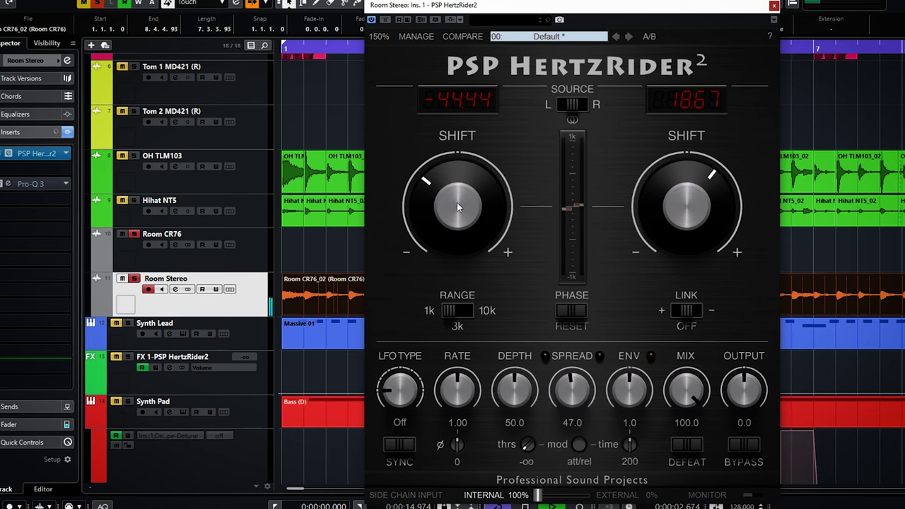
pyautogui.click(458, 311)
pyautogui.click(449, 312)
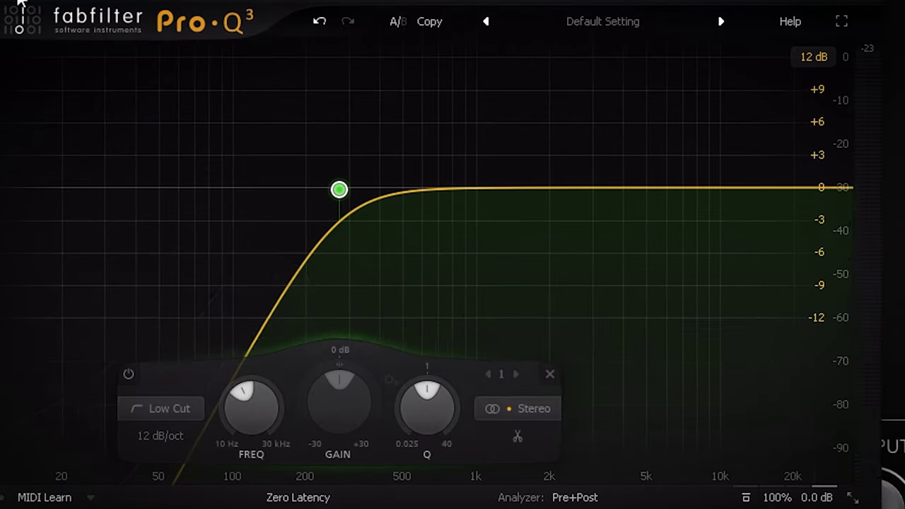
# In the Room Stereo's Pro-Q 3, apply the low cut only to the side signal and set it to about 206 Hz
pyautogui.moveTo(348, 214)
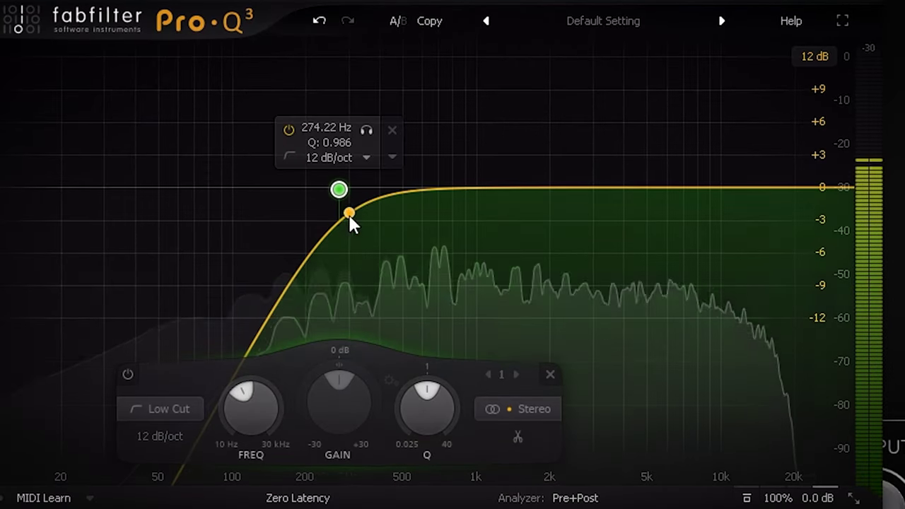
pyautogui.moveTo(338, 191); pyautogui.dragTo(286, 187)
pyautogui.click(463, 414)
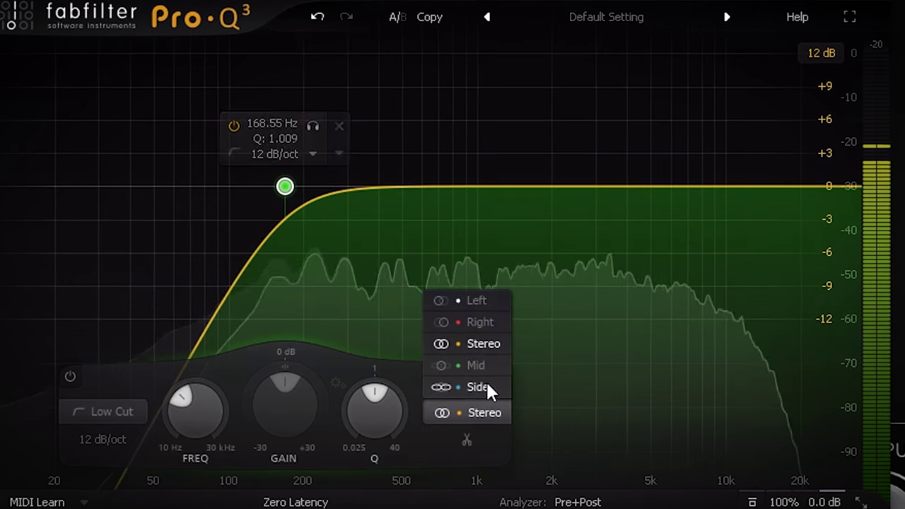
pyautogui.click(487, 389)
pyautogui.moveTo(285, 186); pyautogui.dragTo(309, 198)
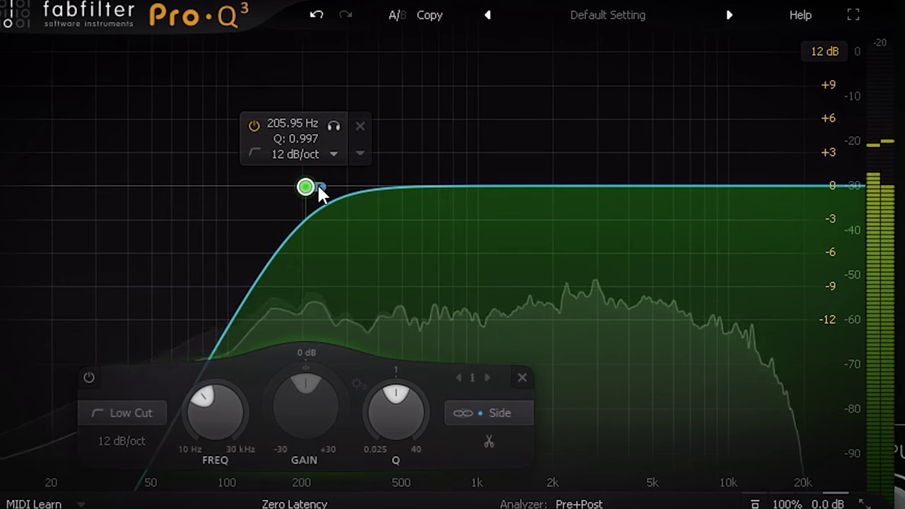
# Add a second Pro-Q 3 band near 50 Hz and make it a low cut on the mid signal
pyautogui.moveTo(431, 187); pyautogui.dragTo(148, 197)
pyautogui.click(398, 411)
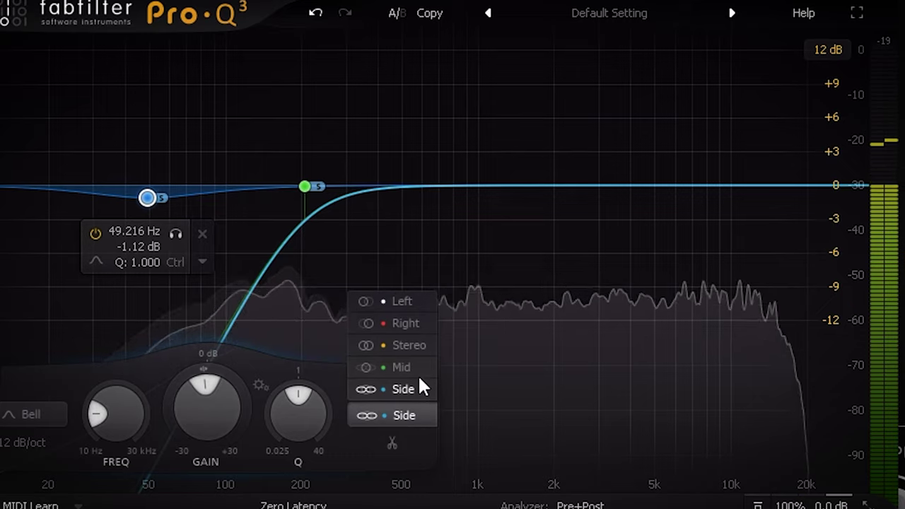
pyautogui.click(416, 371)
pyautogui.click(32, 417)
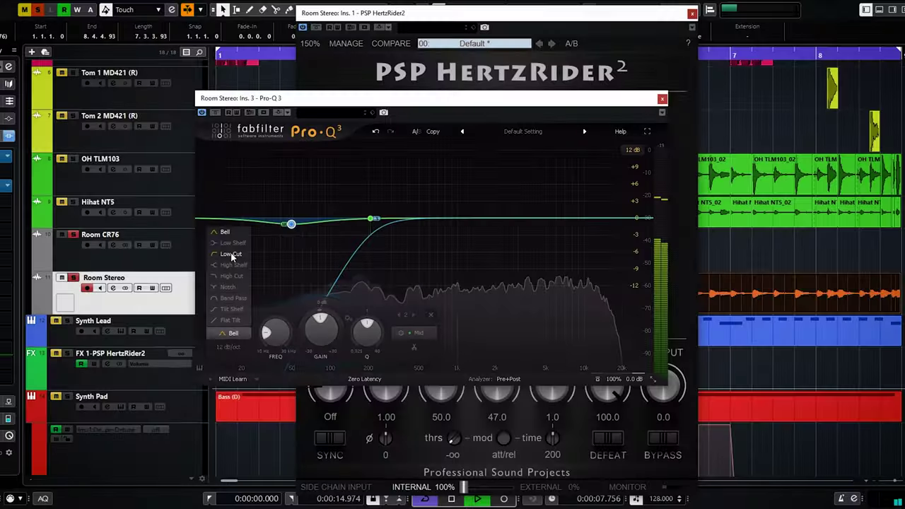
pyautogui.click(21, 256)
pyautogui.click(332, 218)
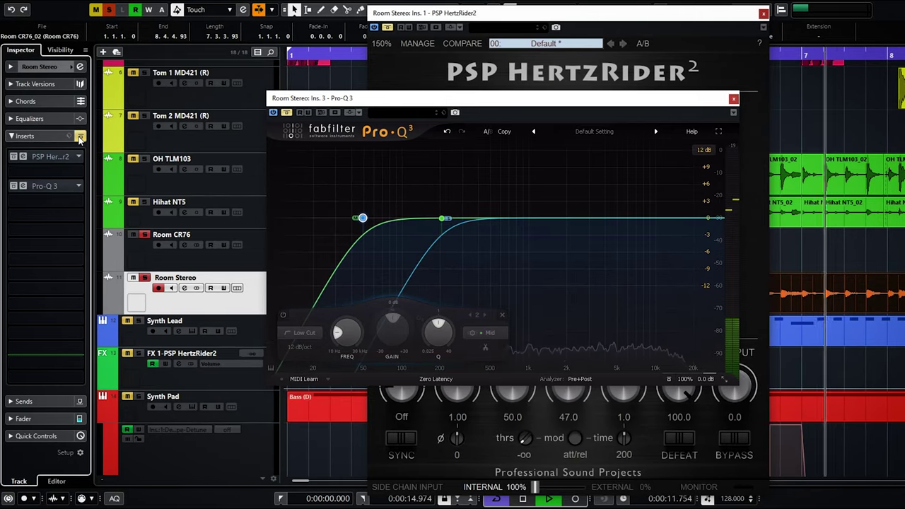
# Close the Room Stereo's HertzRider2 window and reactivate the inserts on all channels in the MixConsole
pyautogui.click(495, 16)
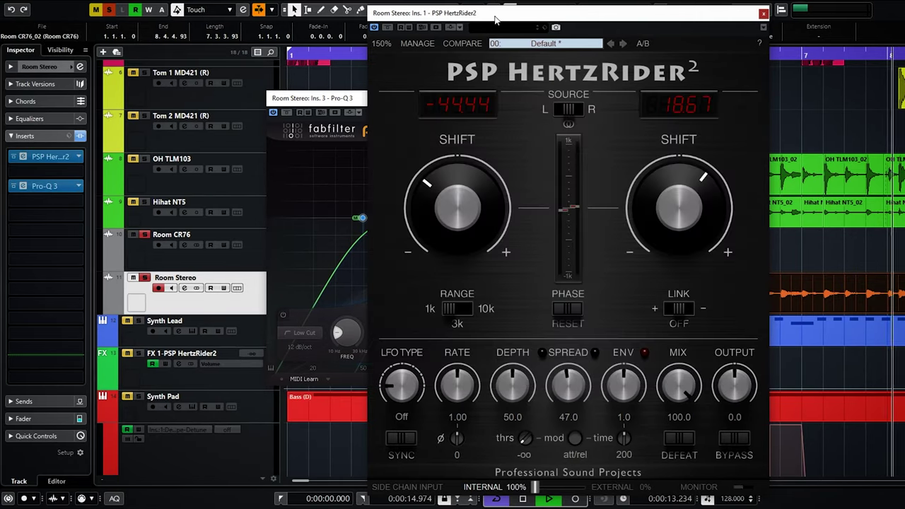
pyautogui.click(764, 13)
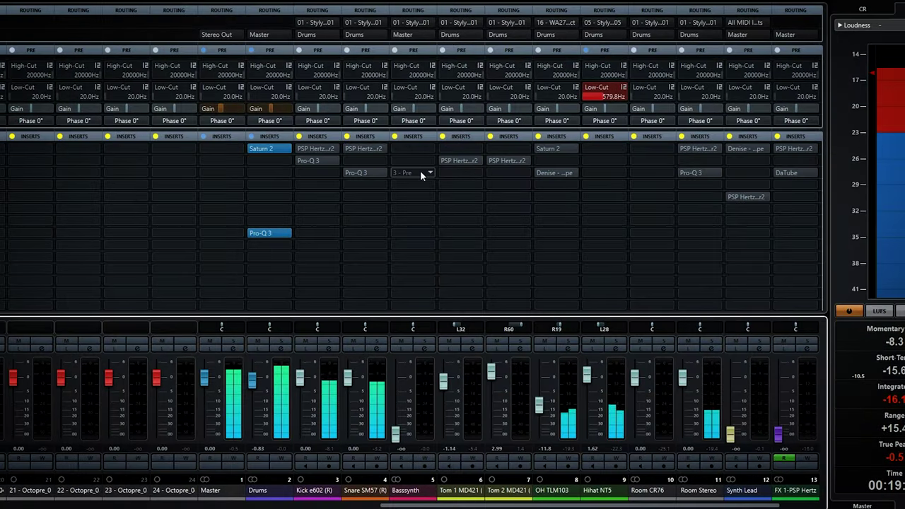
pyautogui.click(395, 0)
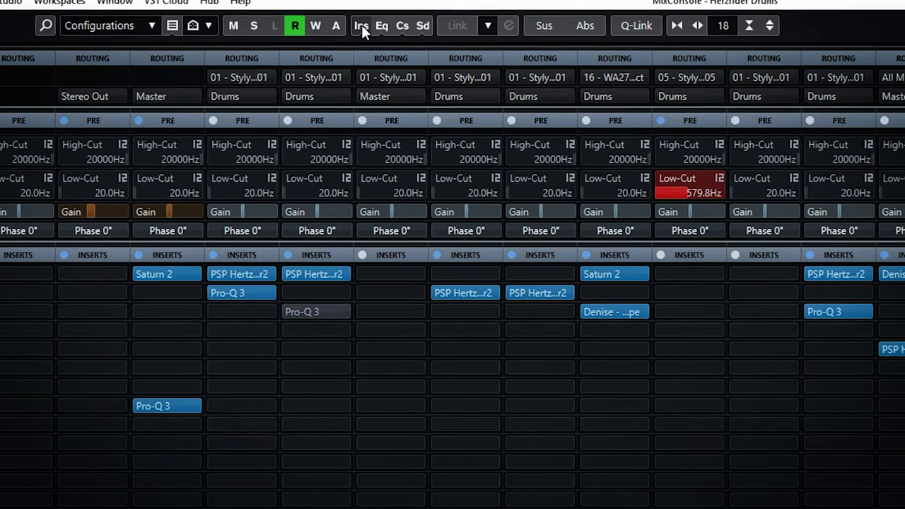